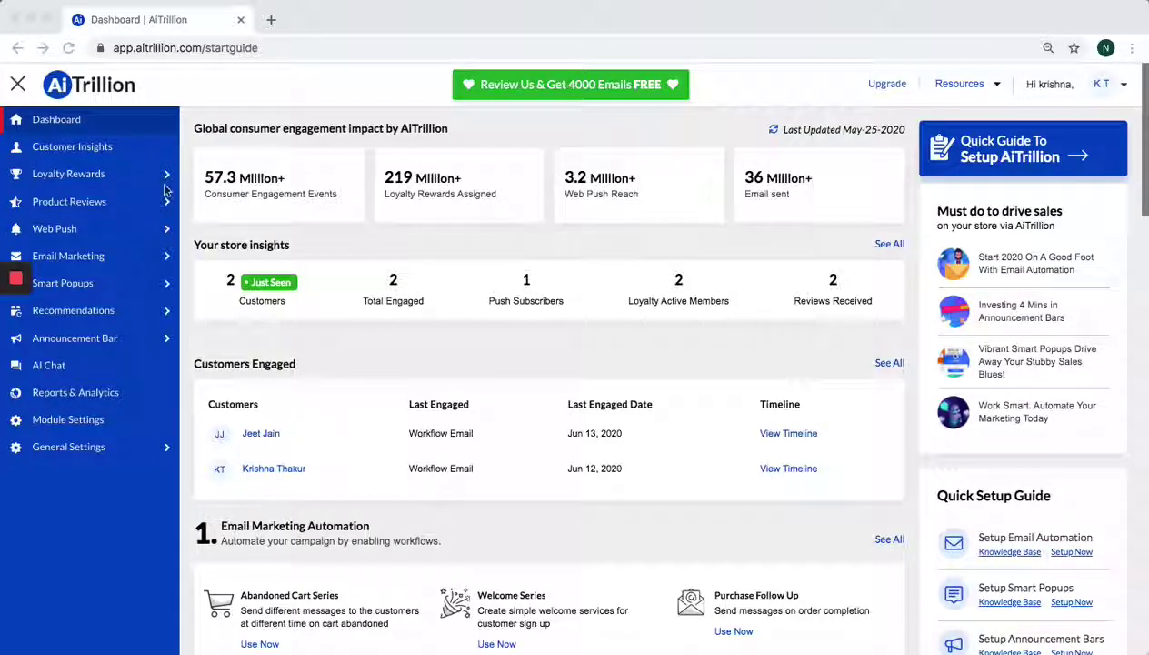
- Open the Edit Languages page of the Loyalty Rewards module
left_click(111, 180)
left_click(107, 174)
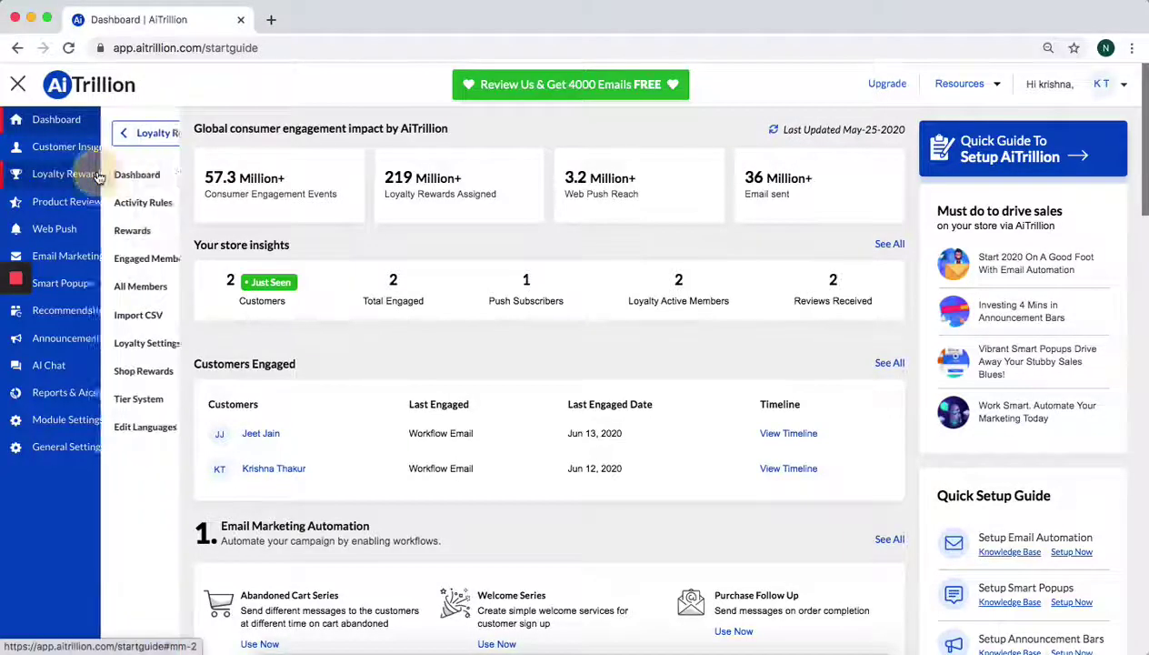
left_click(100, 431)
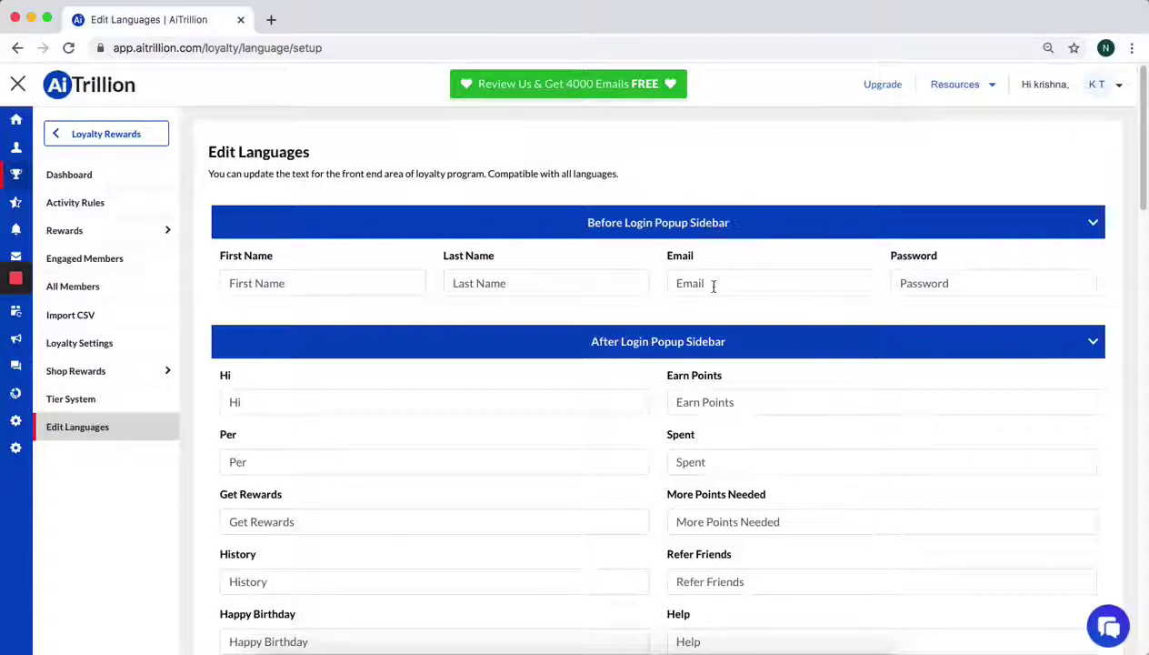
- Look through all loyalty text sections, from Before Login Popup Sidebar to Show Customer Lifetime Points
scroll(700, 309, "down", 2)
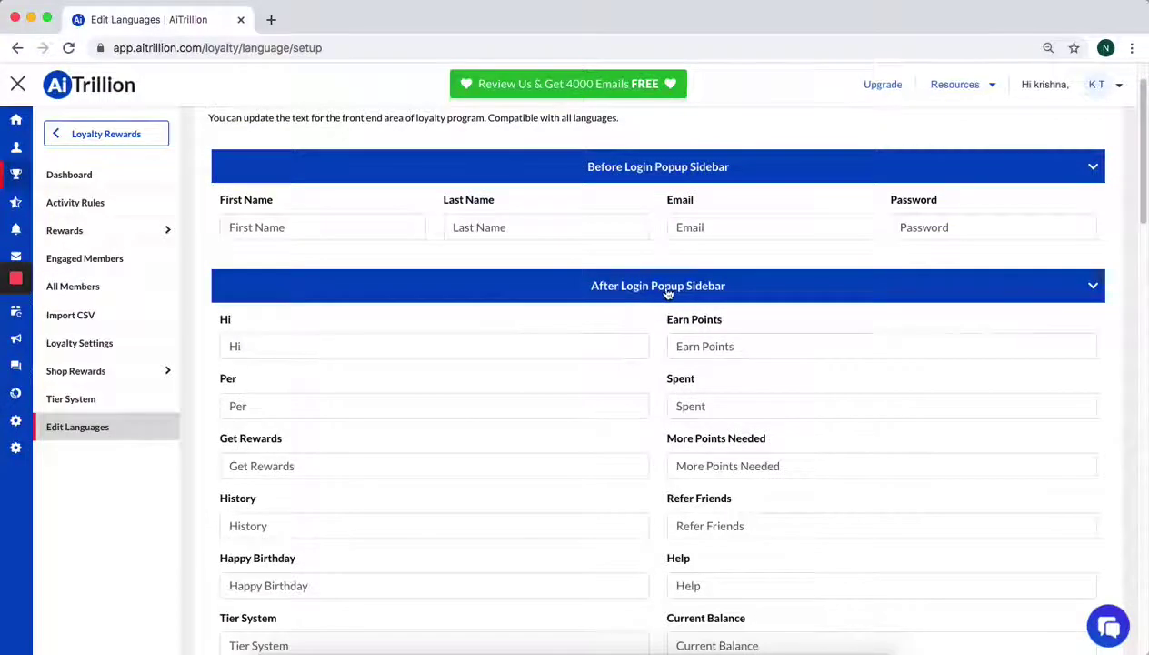
scroll(677, 307, "down", 3)
scroll(657, 405, "down", 15)
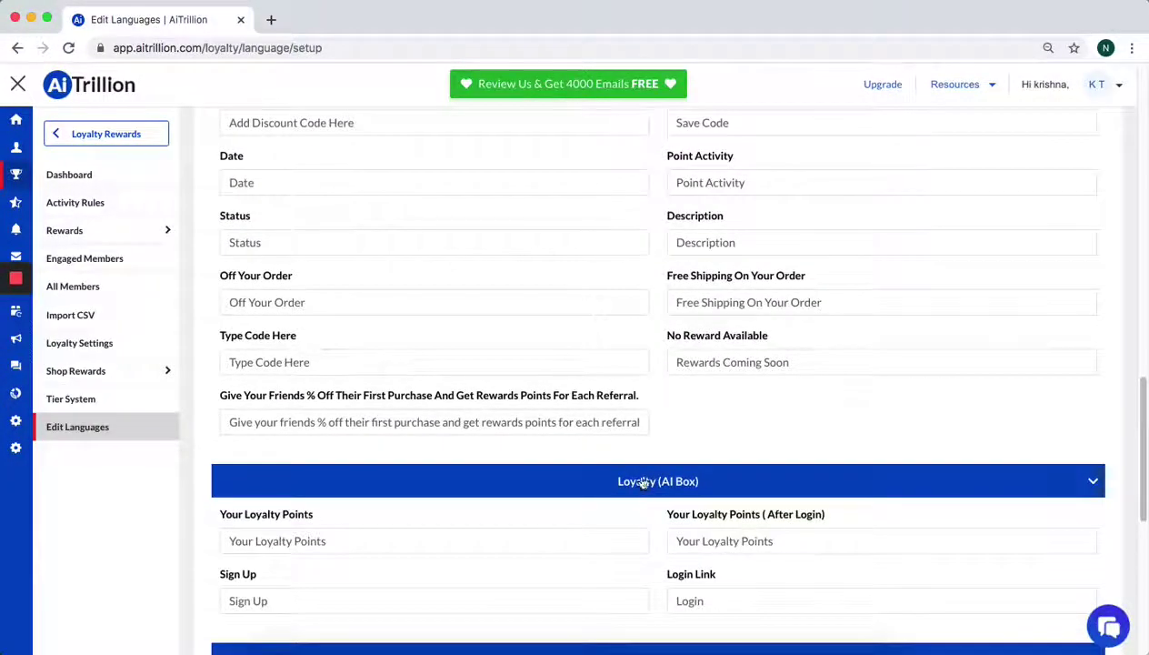
scroll(667, 475, "down", 15)
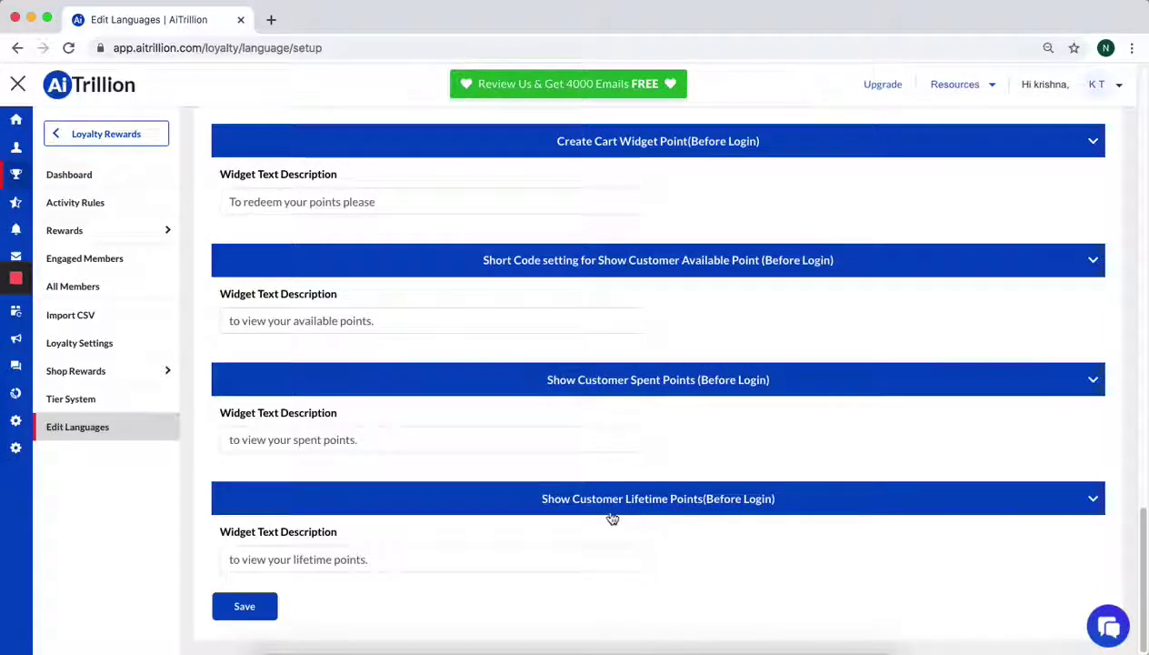
scroll(408, 550, "up", 20)
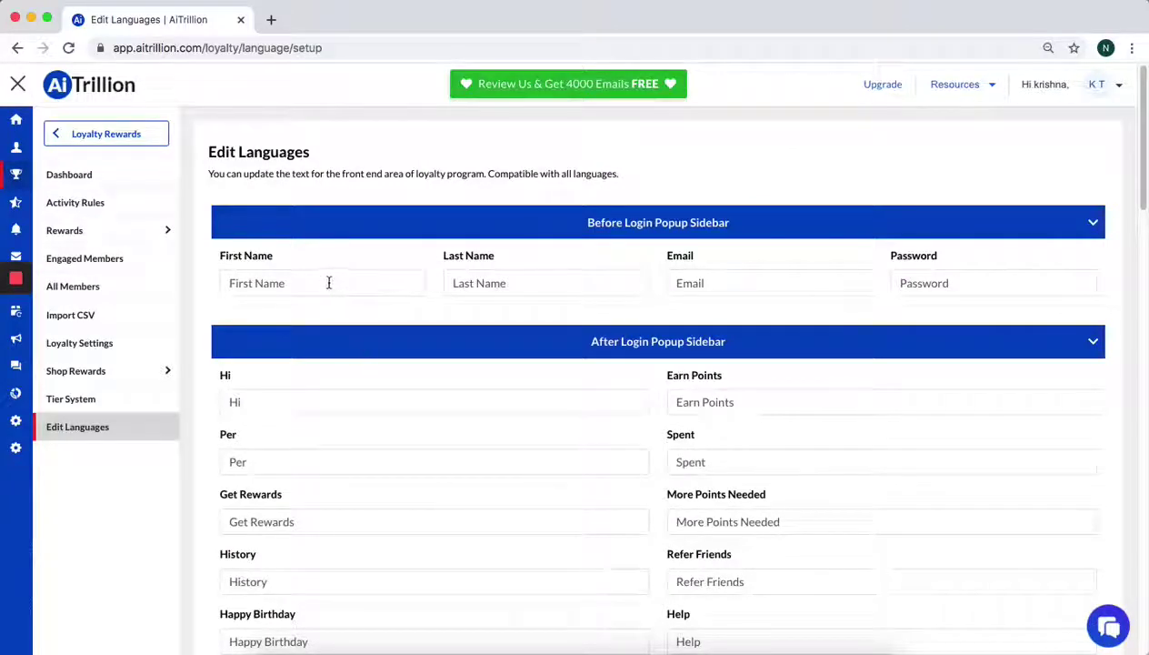
- Examine the First Name, Last Name, Email and Password text fields of the Before Login Popup Sidebar section
left_click_drag(278, 255, 218, 257)
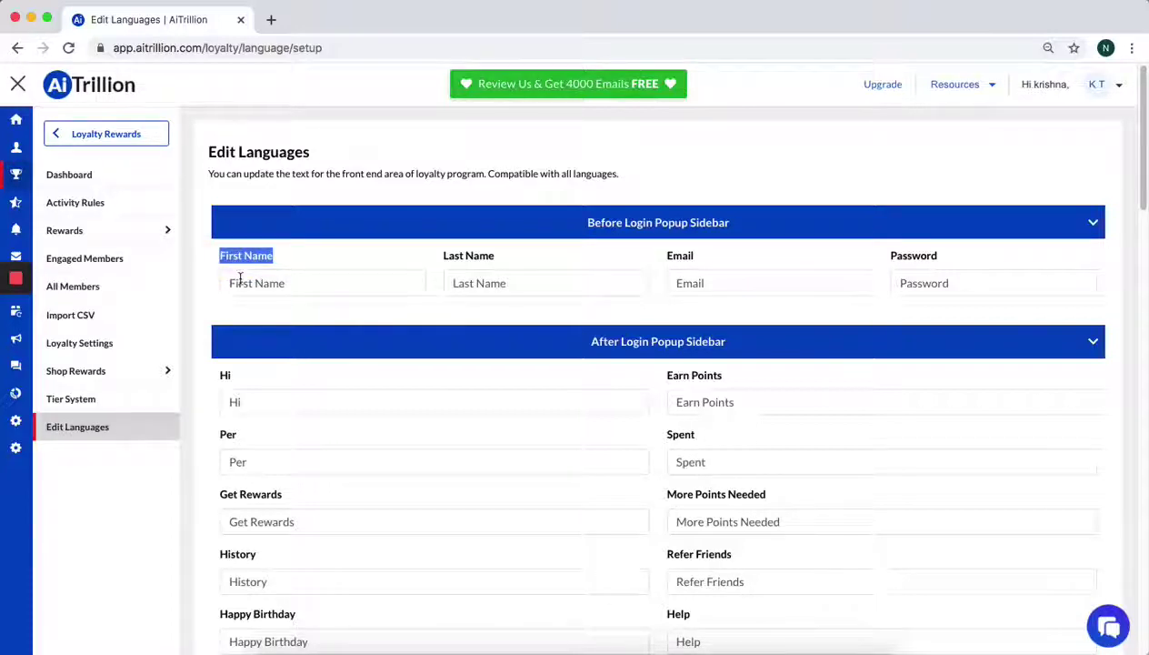
left_click(240, 280)
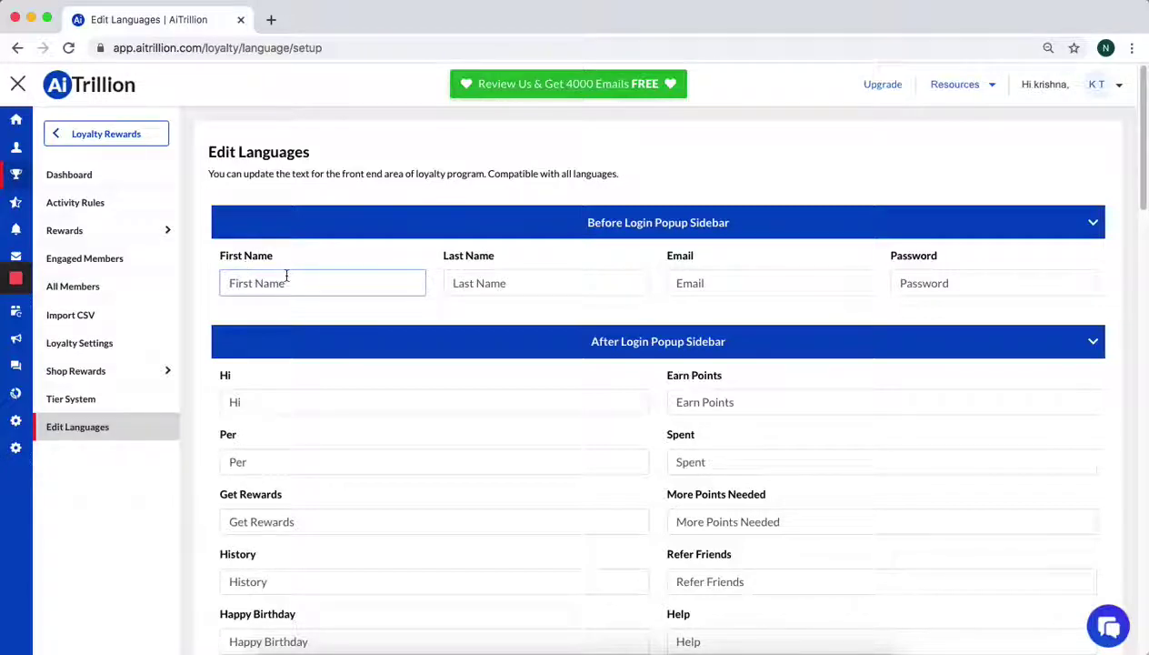
left_click(469, 258)
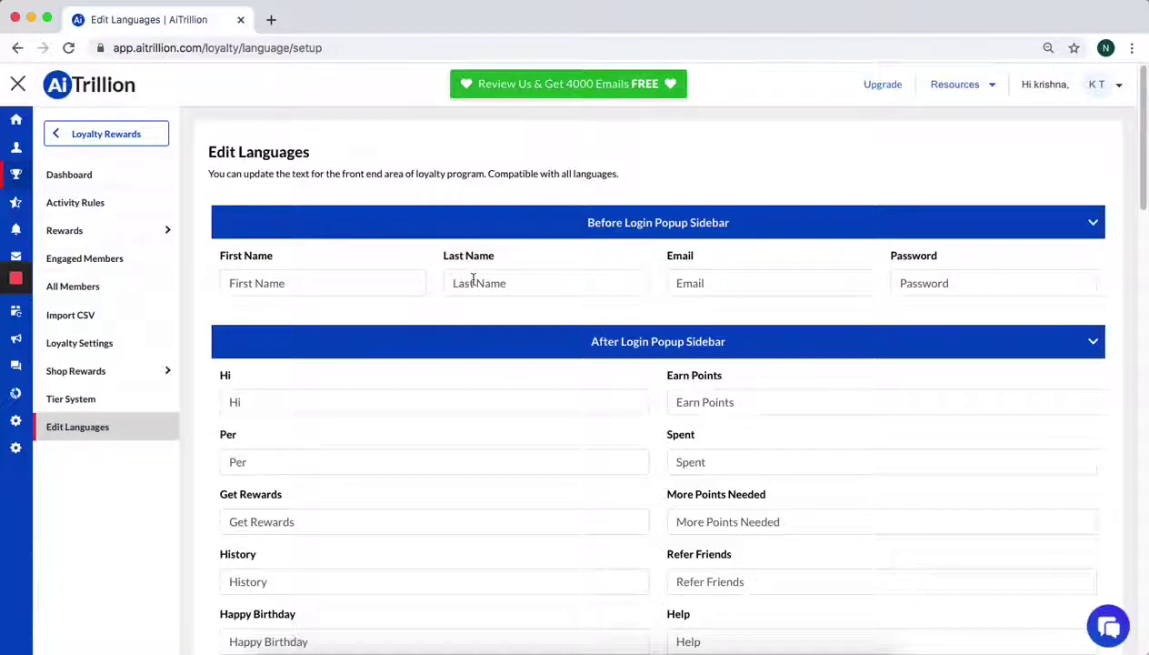
double_click(683, 282)
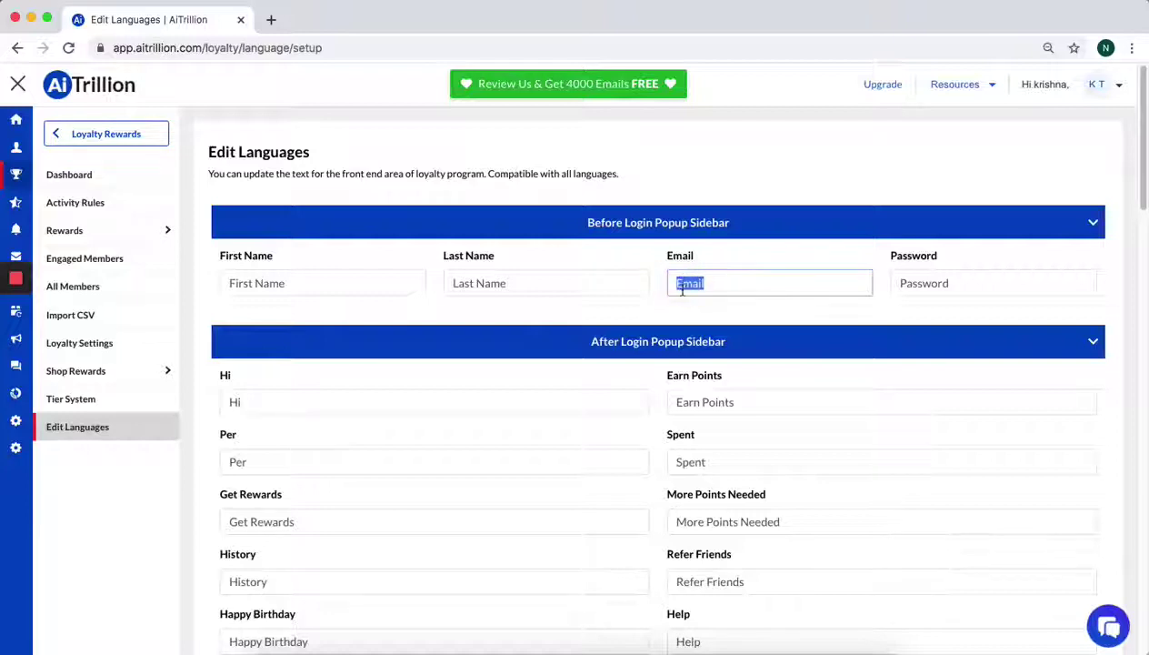
left_click(684, 283)
left_click_drag(716, 285, 673, 281)
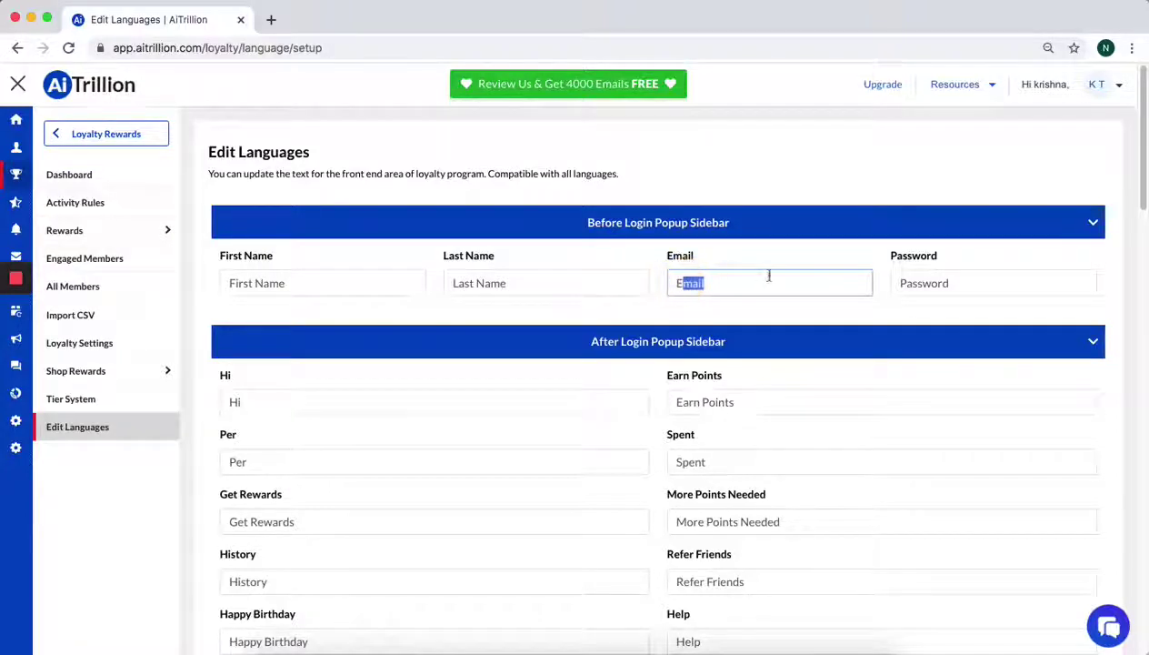
left_click(929, 283)
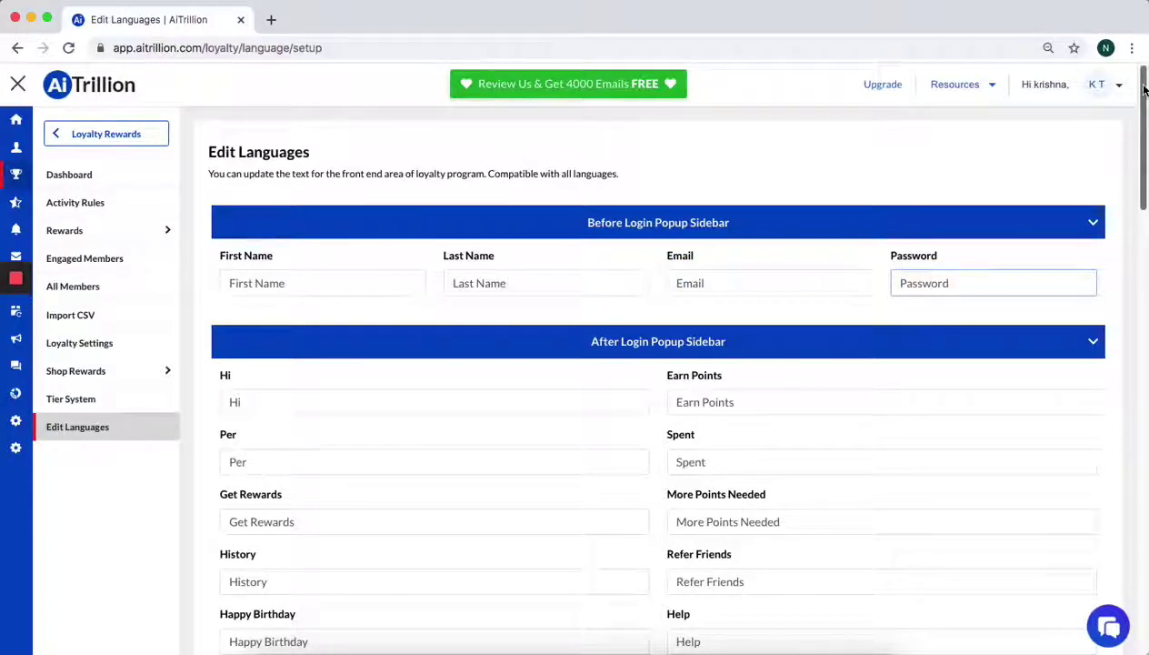
- Review the Loyalty (AI Box), cart widget and customer points text sections at the end of the loyalty language page
scroll(1065, 474, "down", 20)
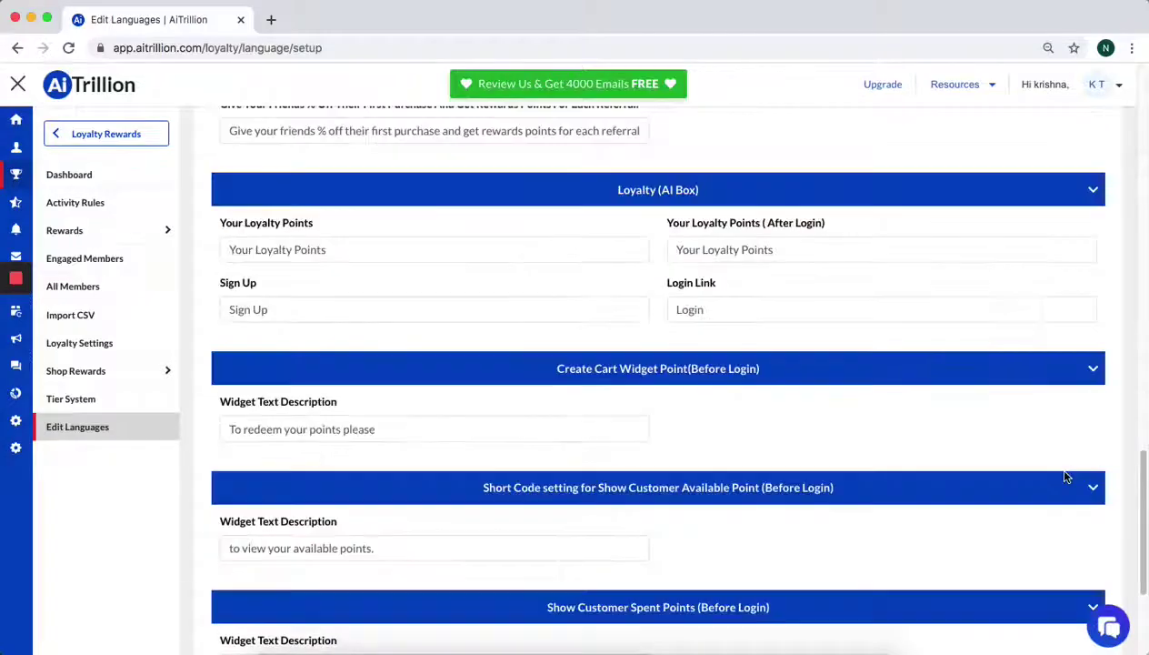
scroll(1065, 474, "down", 3)
scroll(1064, 475, "up", 3)
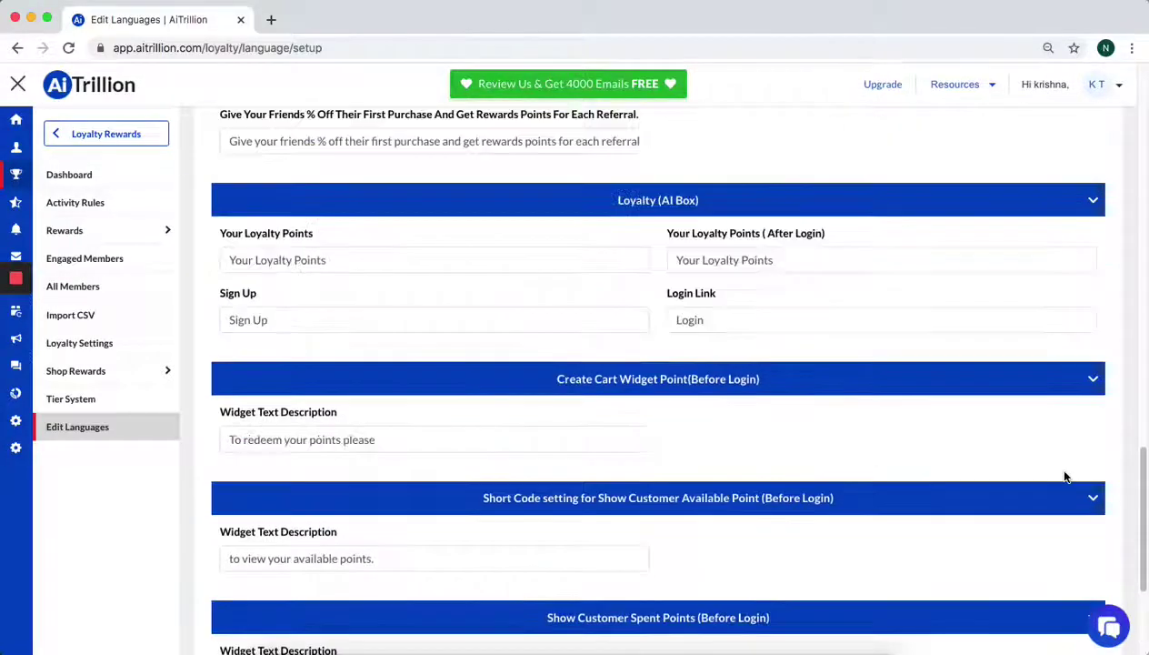
scroll(1043, 490, "up", 5)
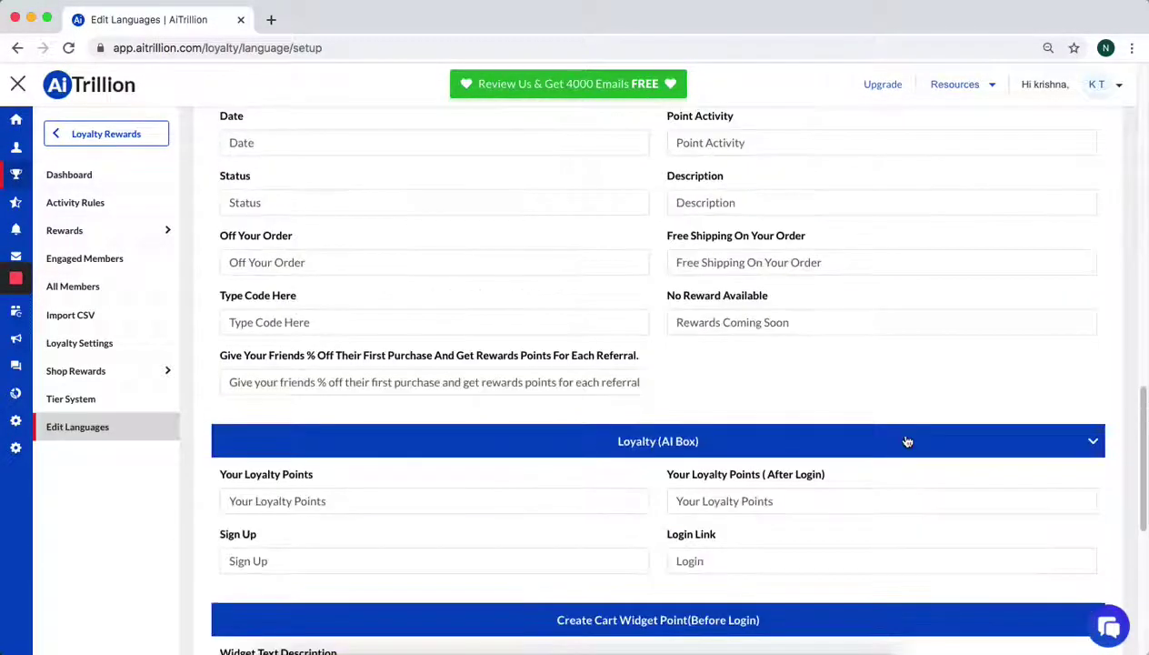
scroll(906, 441, "down", 10)
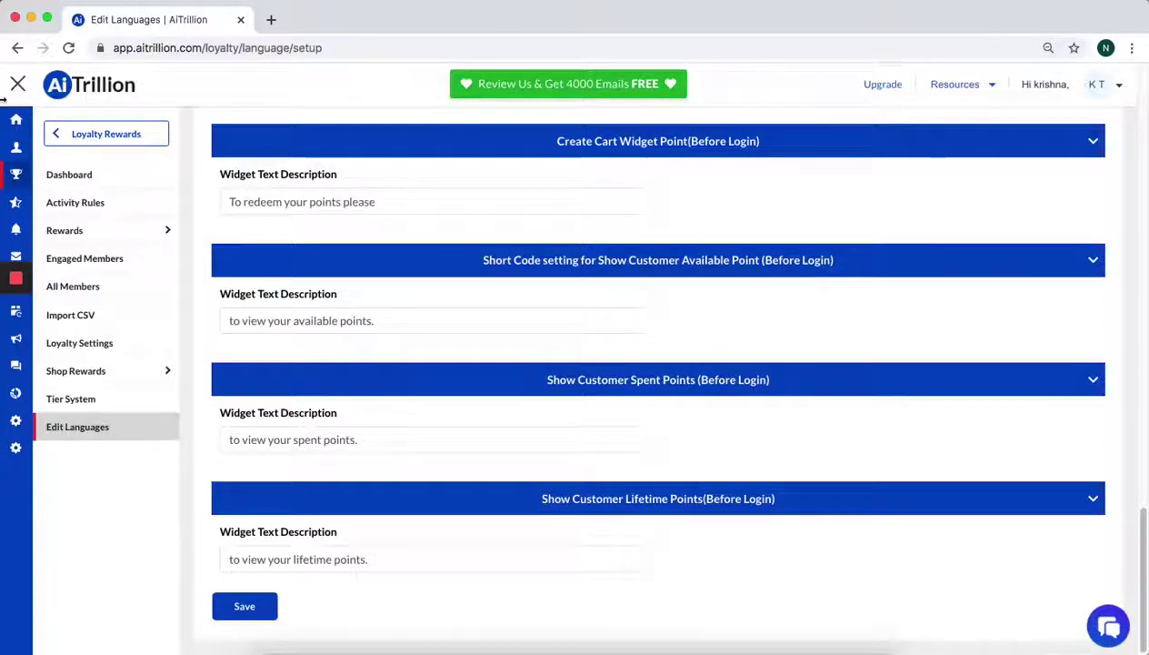
- Open the Edit Language page of the Product Reviews module
mouse_move(22, 181)
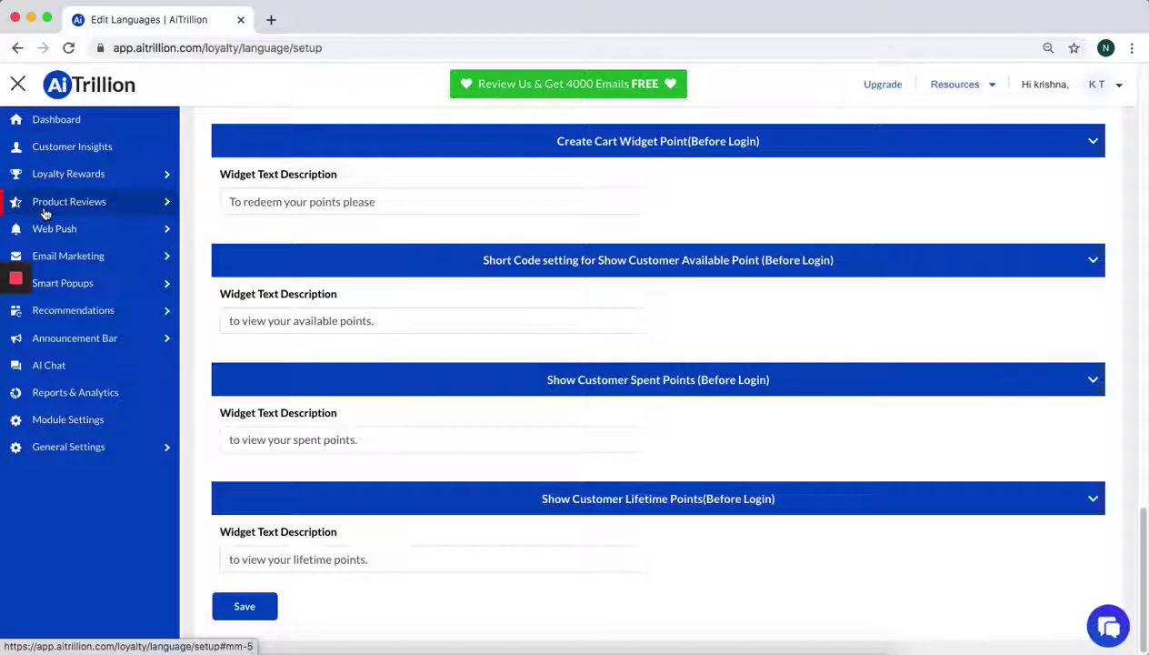
left_click(46, 208)
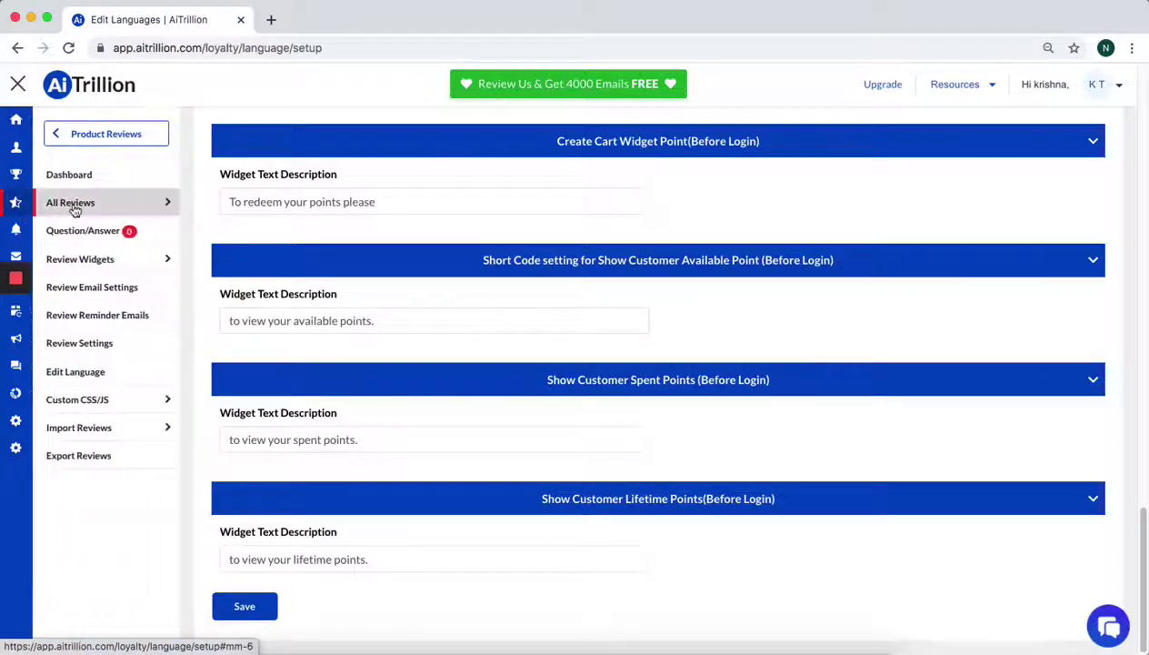
left_click(107, 372)
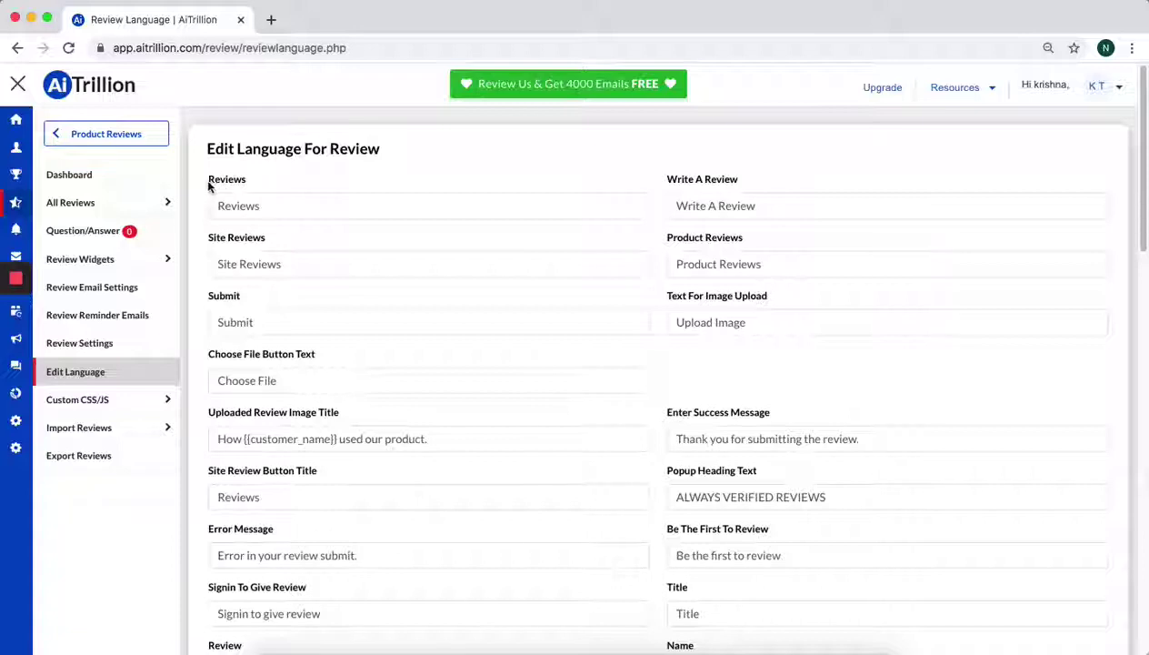
- Examine the review language fields, from Reviews and Write A Review to the alert message, gallery and pagination texts
mouse_move(213, 182)
left_mouse_down()
mouse_move(257, 182)
mouse_move(216, 184)
left_mouse_up()
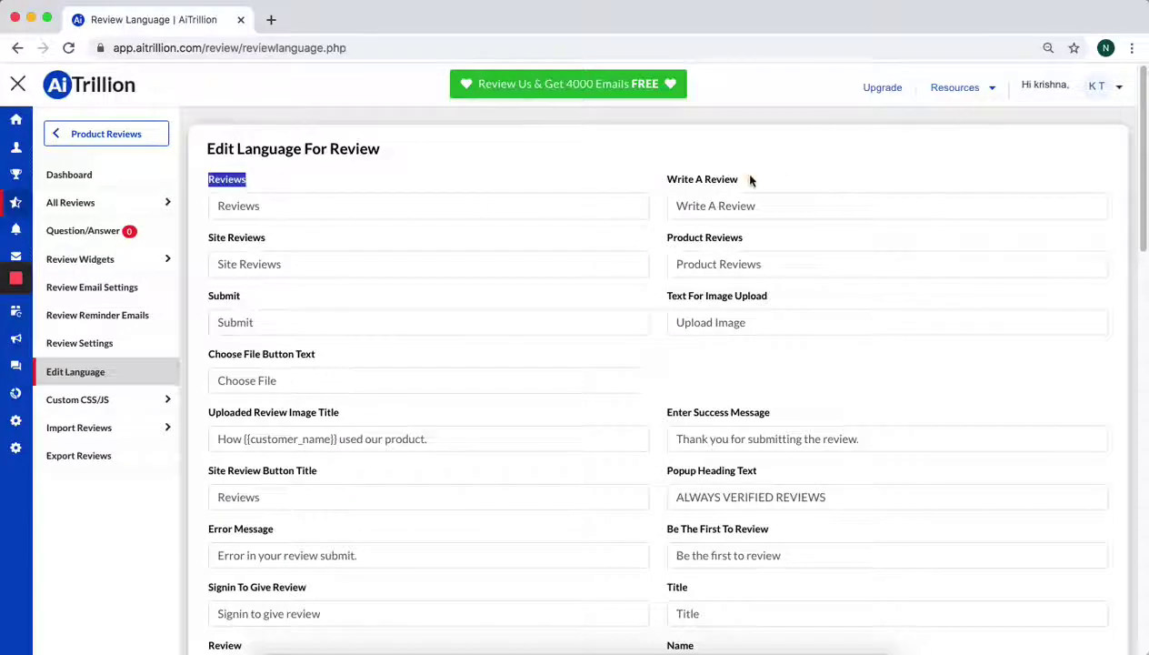
left_click_drag(682, 179, 678, 184)
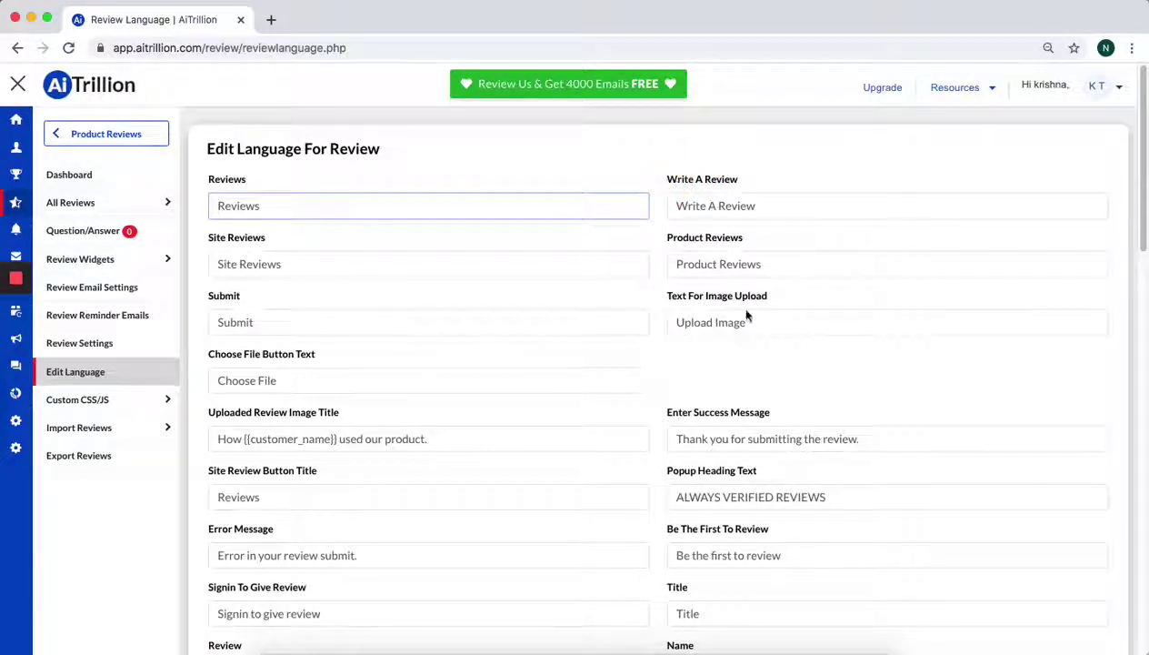
scroll(750, 316, "down", 8)
scroll(820, 356, "down", 5)
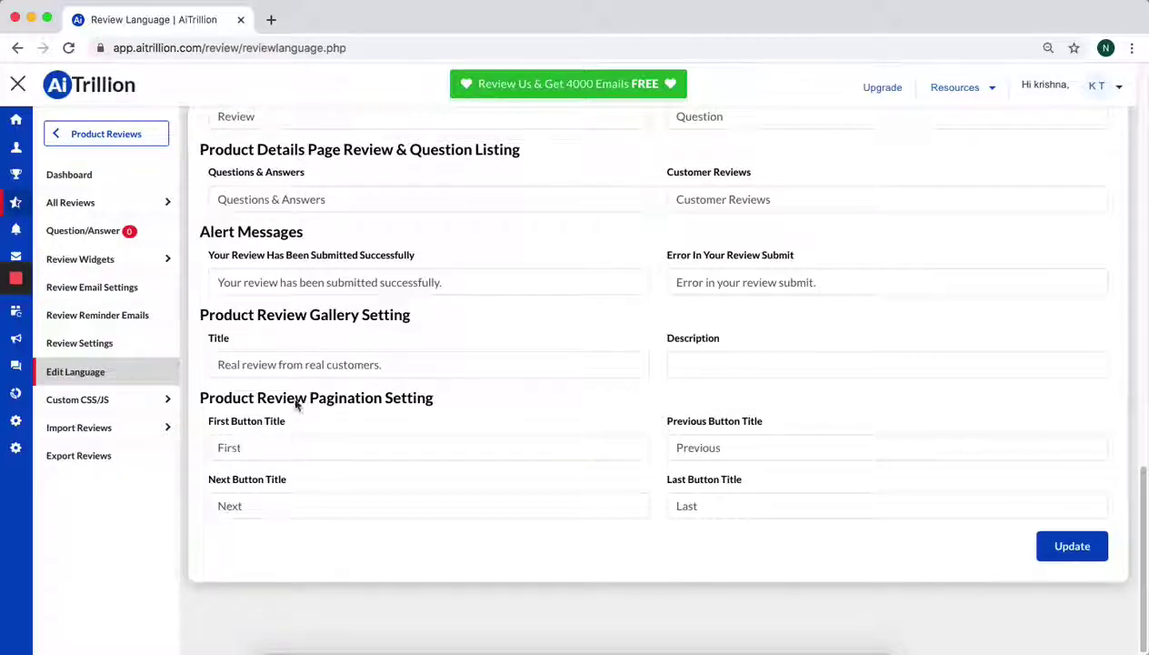
left_click(220, 278)
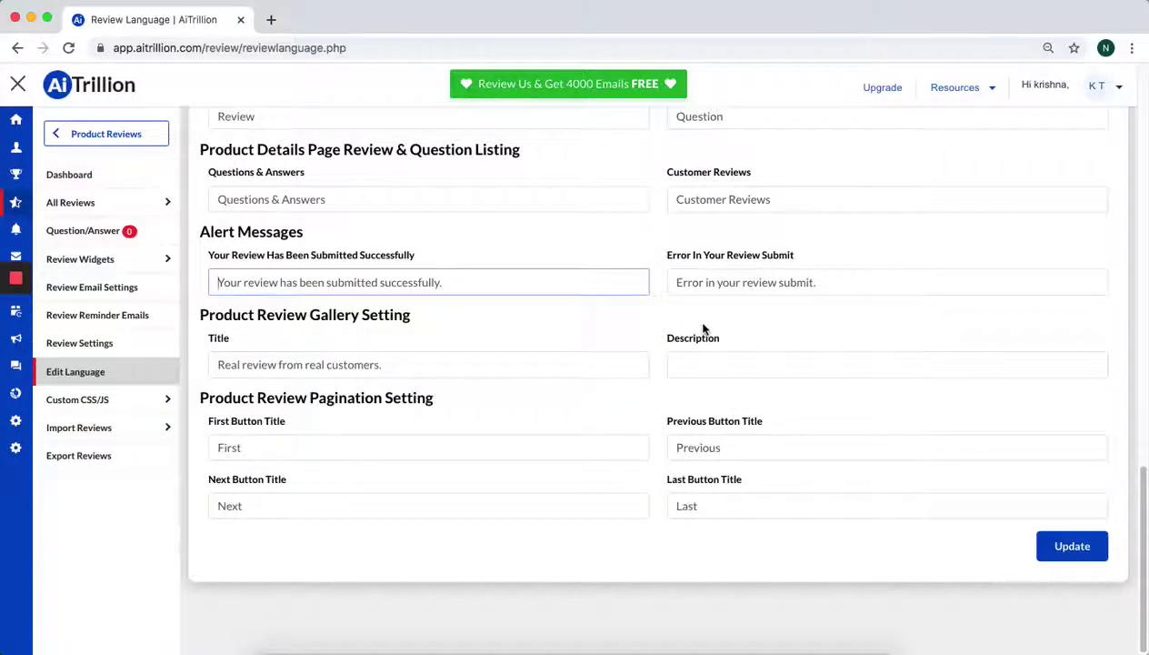
scroll(700, 328, "up", 5)
scroll(673, 333, "up", 10)
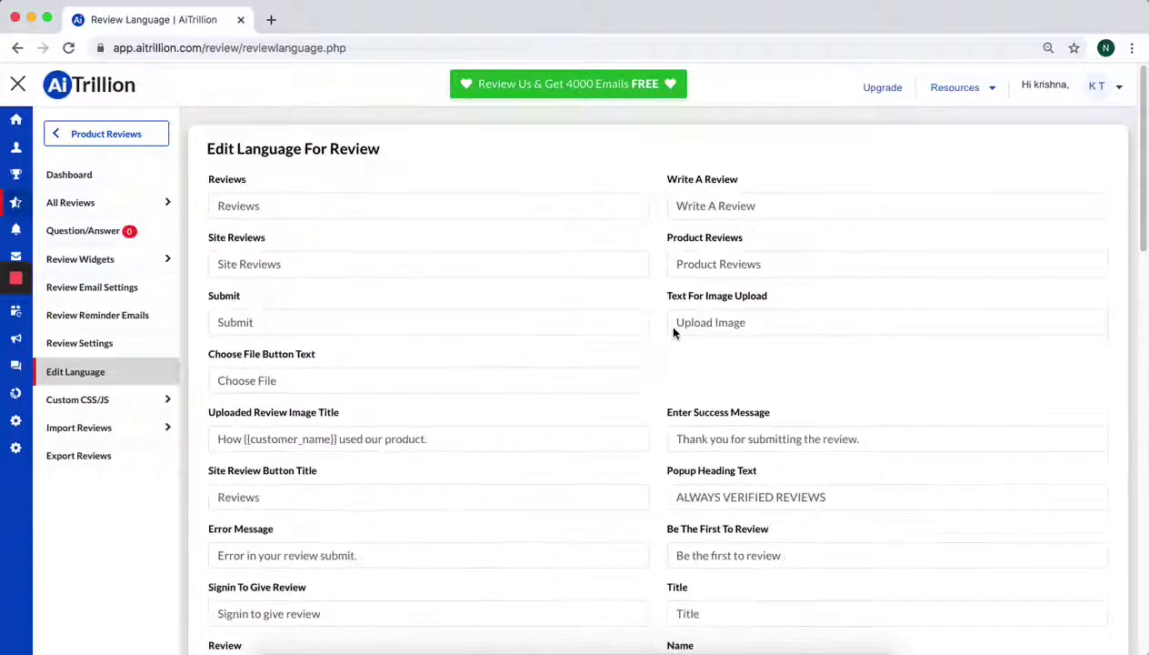
scroll(673, 333, "down", 2)
scroll(673, 333, "down", 15)
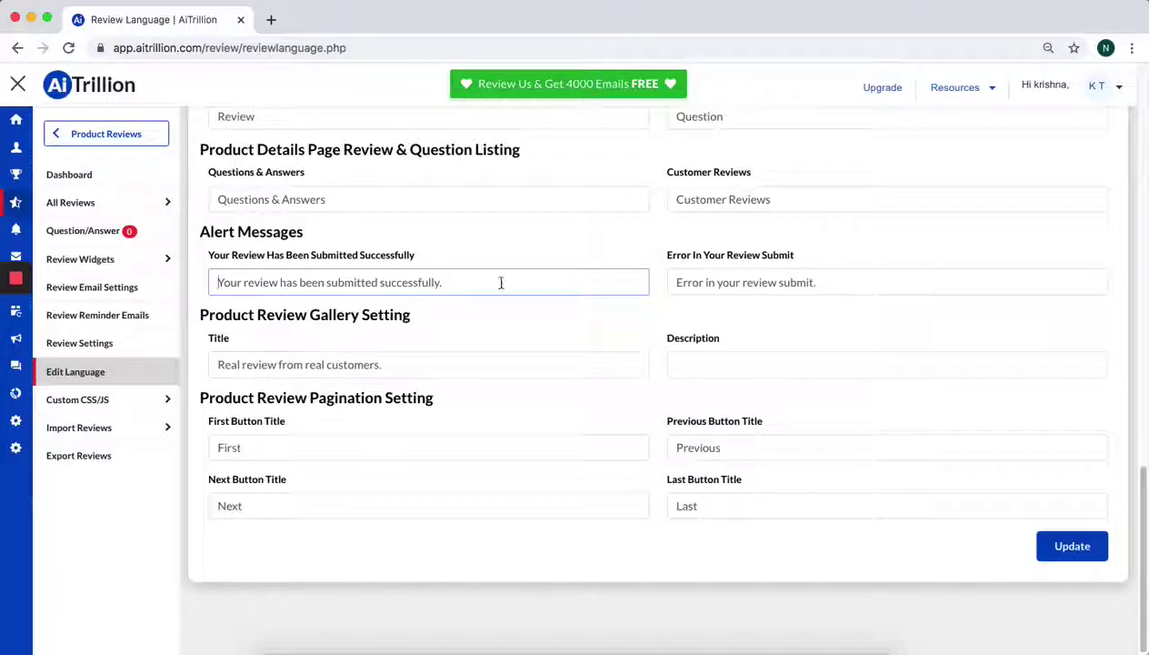
- Return to the main dashboard and check the Resources options
left_click(16, 119)
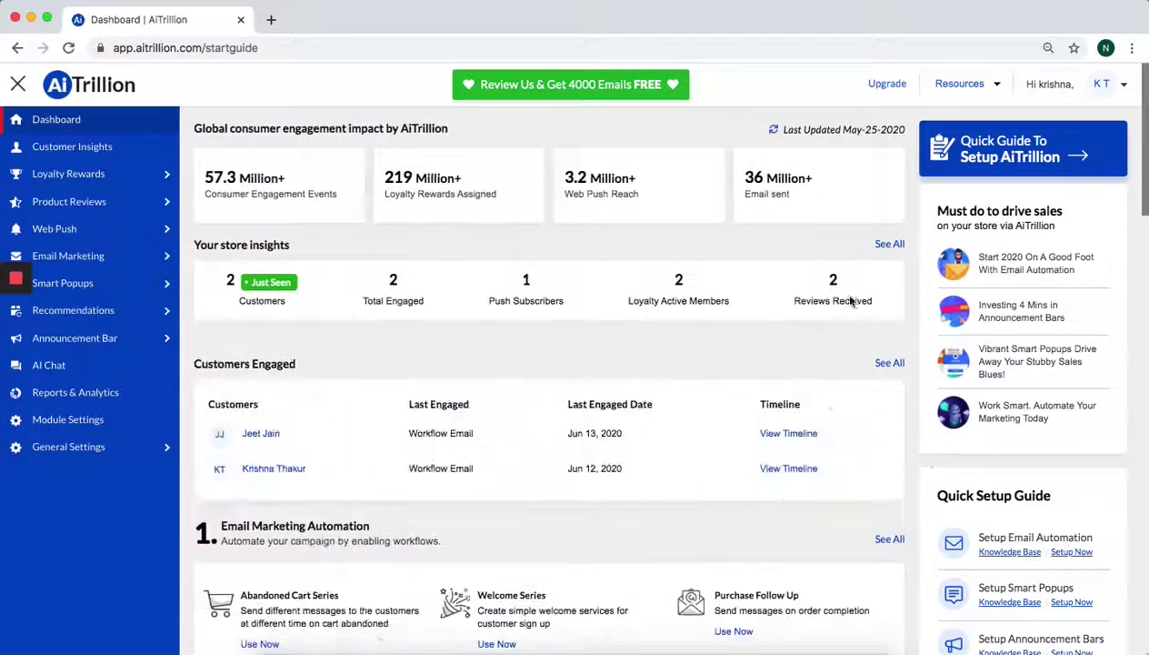
left_click(959, 84)
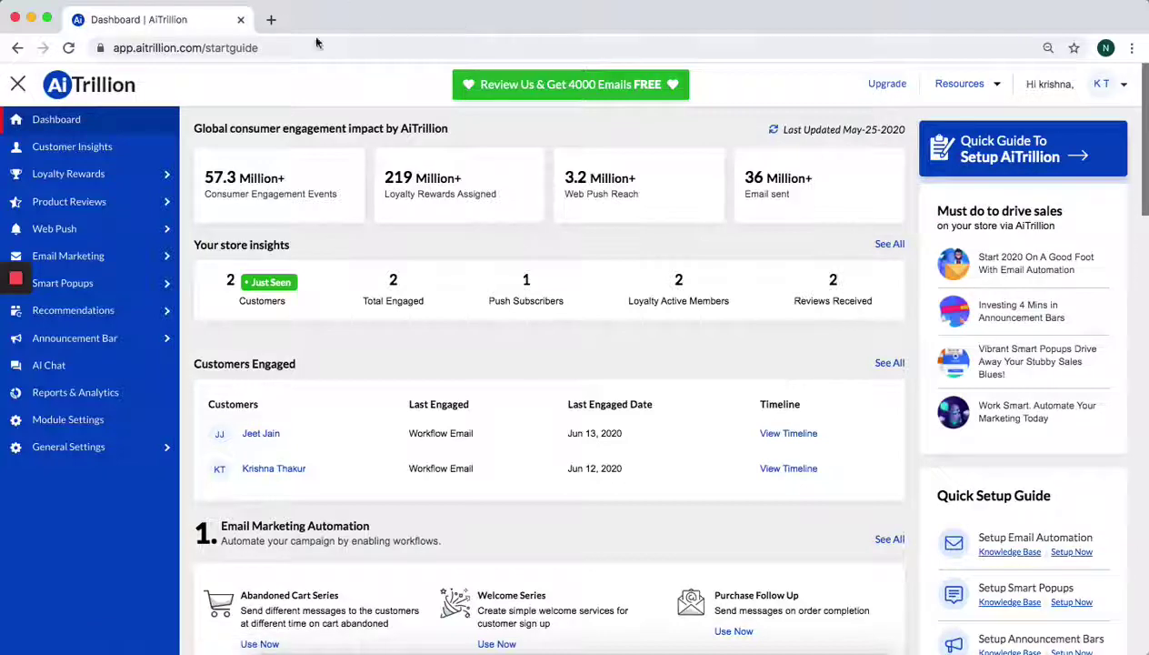
left_click(271, 19)
type("aw")
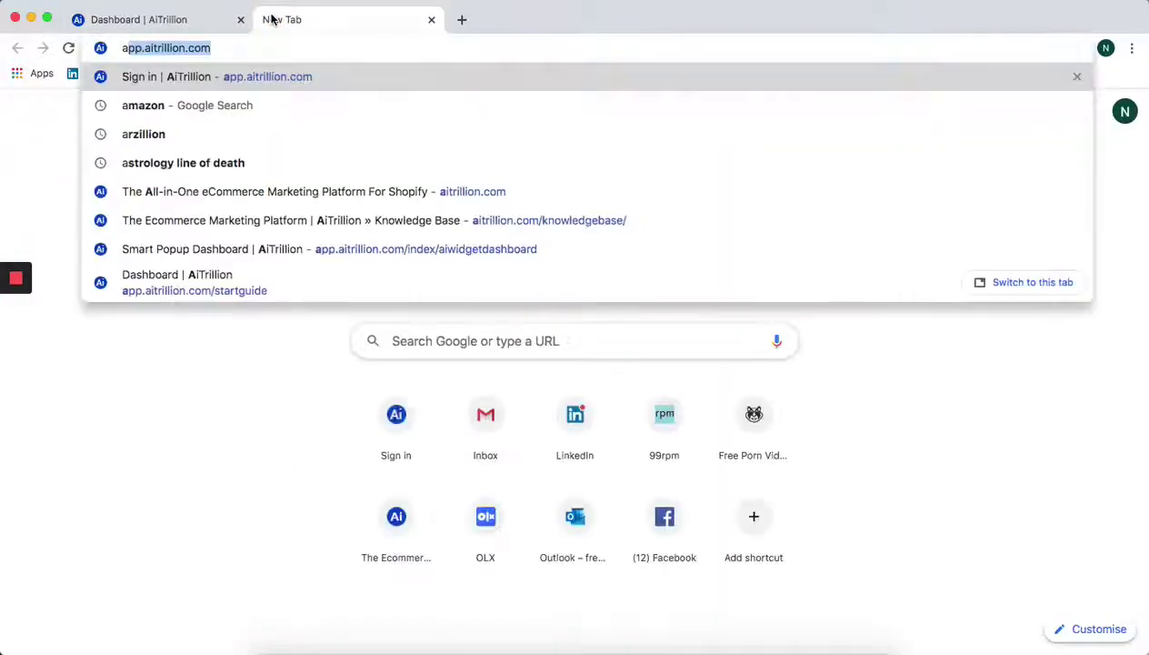
key("BackSpace")
key("BackSpace")
type("www.a")
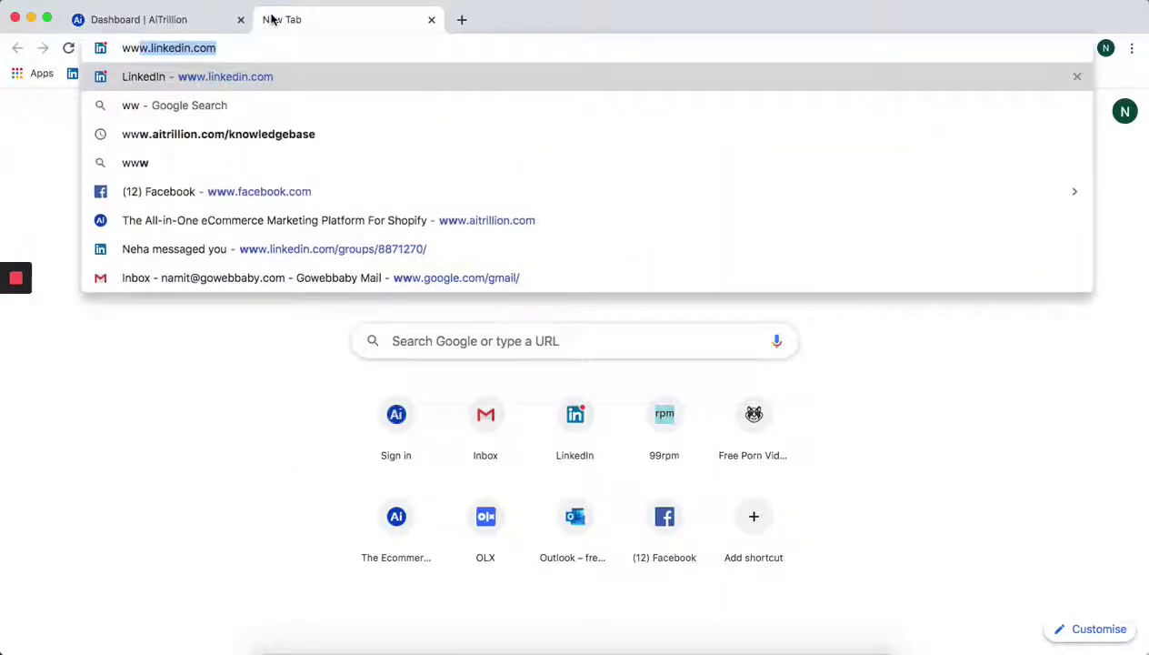
type("itrillion.com")
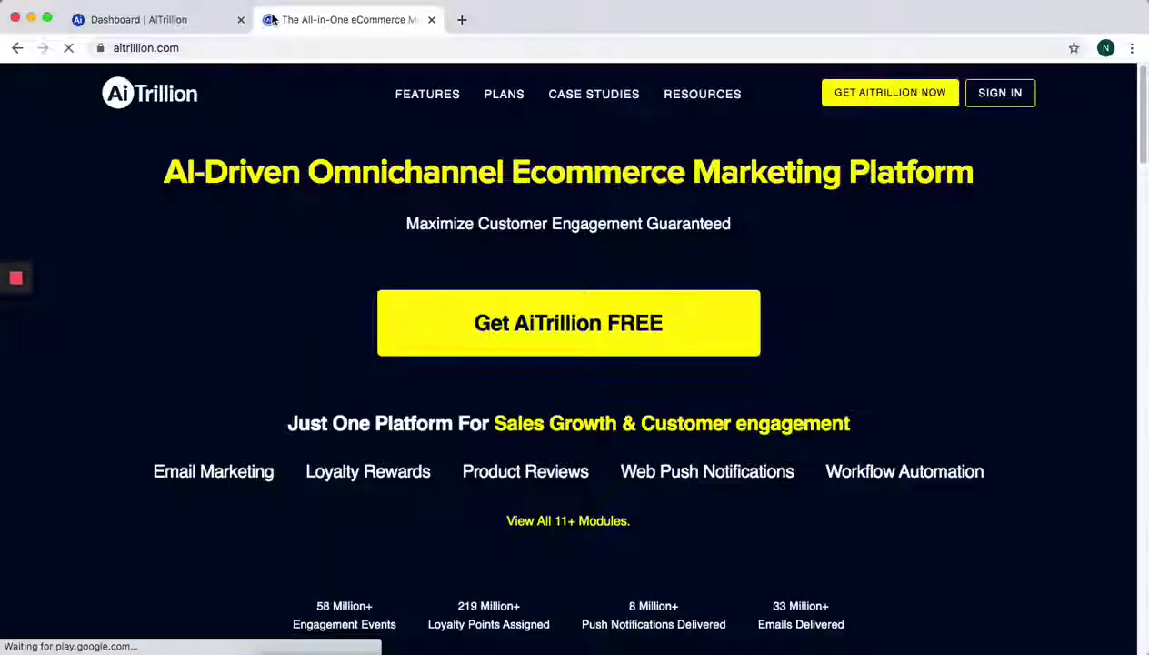
scroll(862, 305, "down", 3)
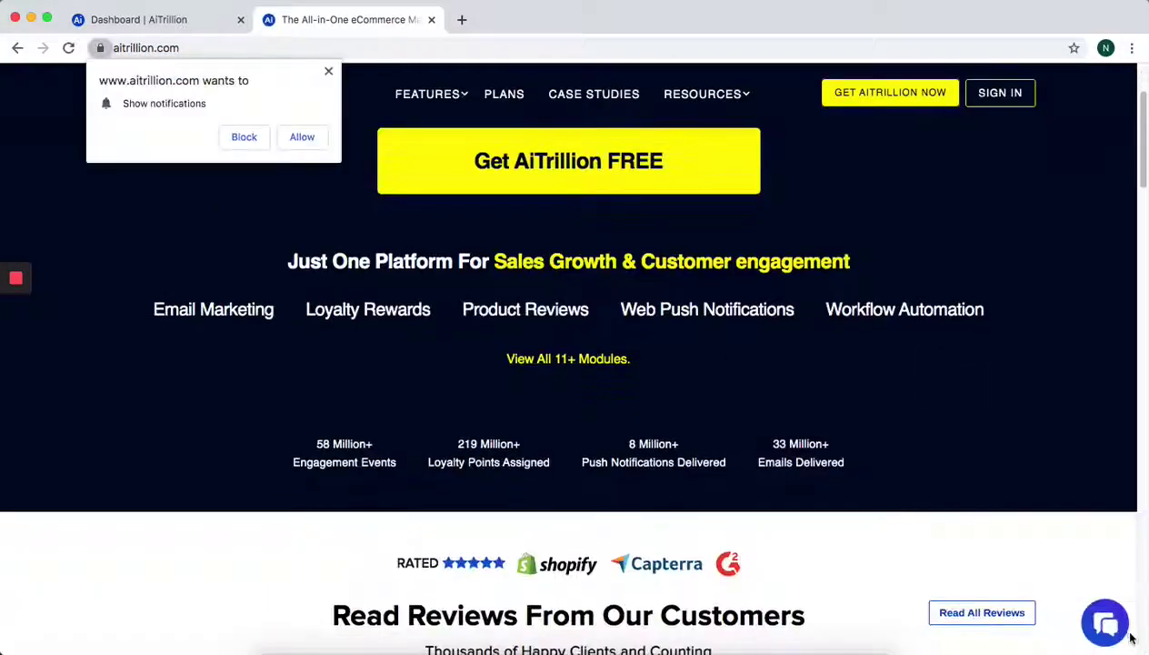
left_click(1104, 622)
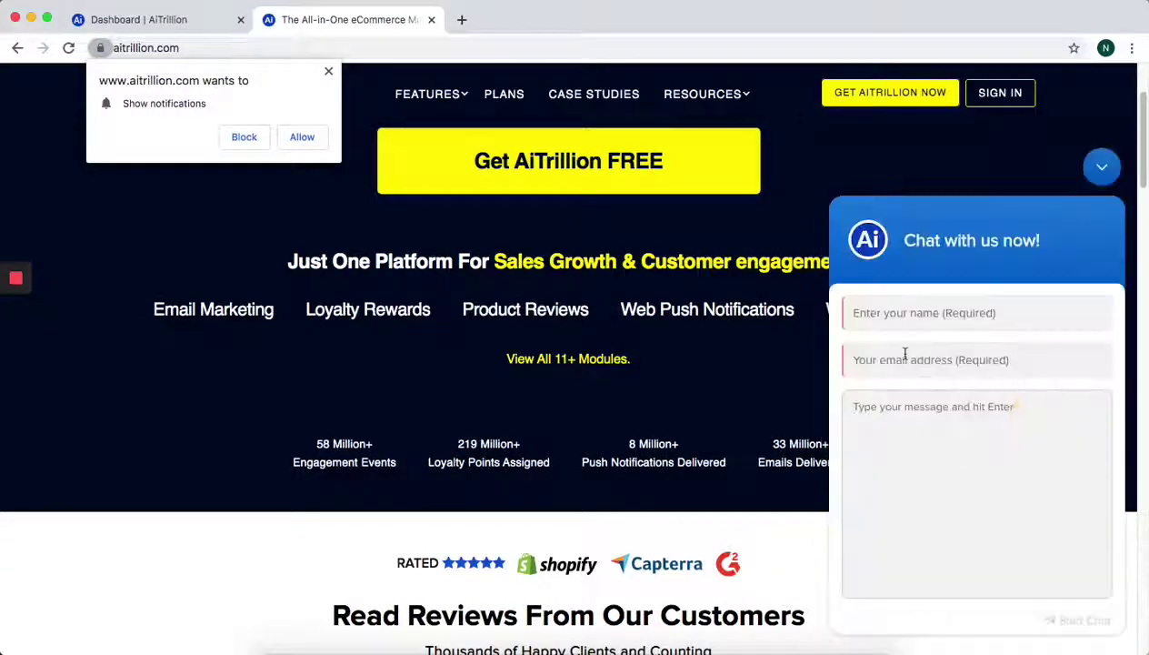
- Switch back to the AiTrillion dashboard tab and look over its store insights and engaged customers
left_click(203, 18)
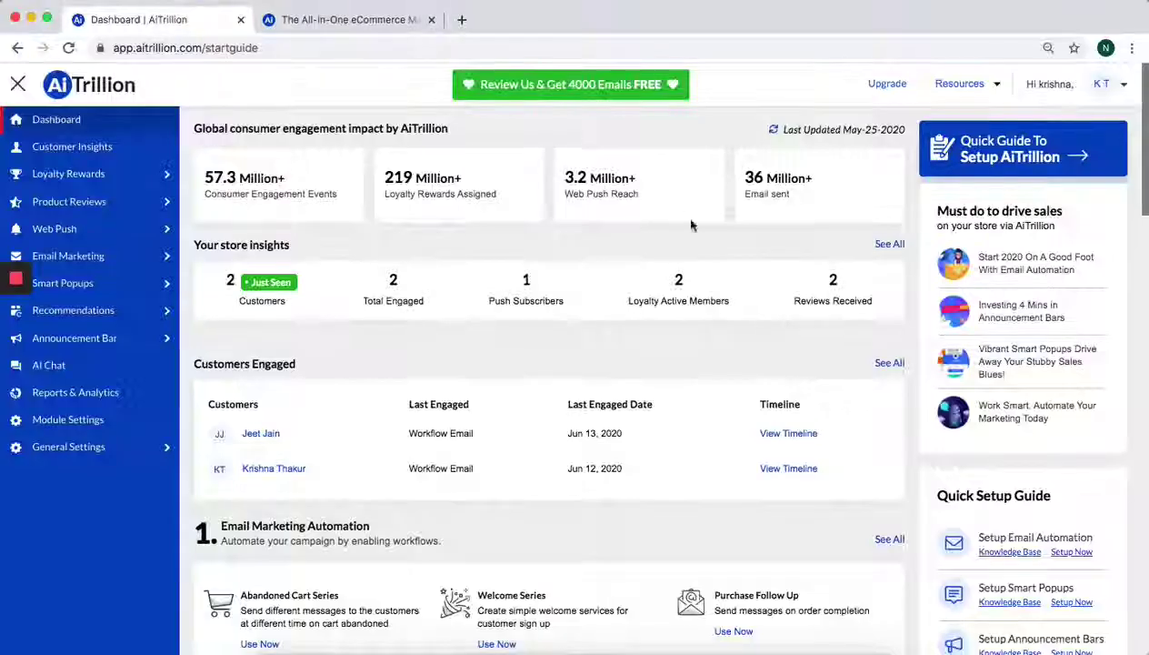
scroll(725, 254, "down", 1)
scroll(715, 261, "down", 10)
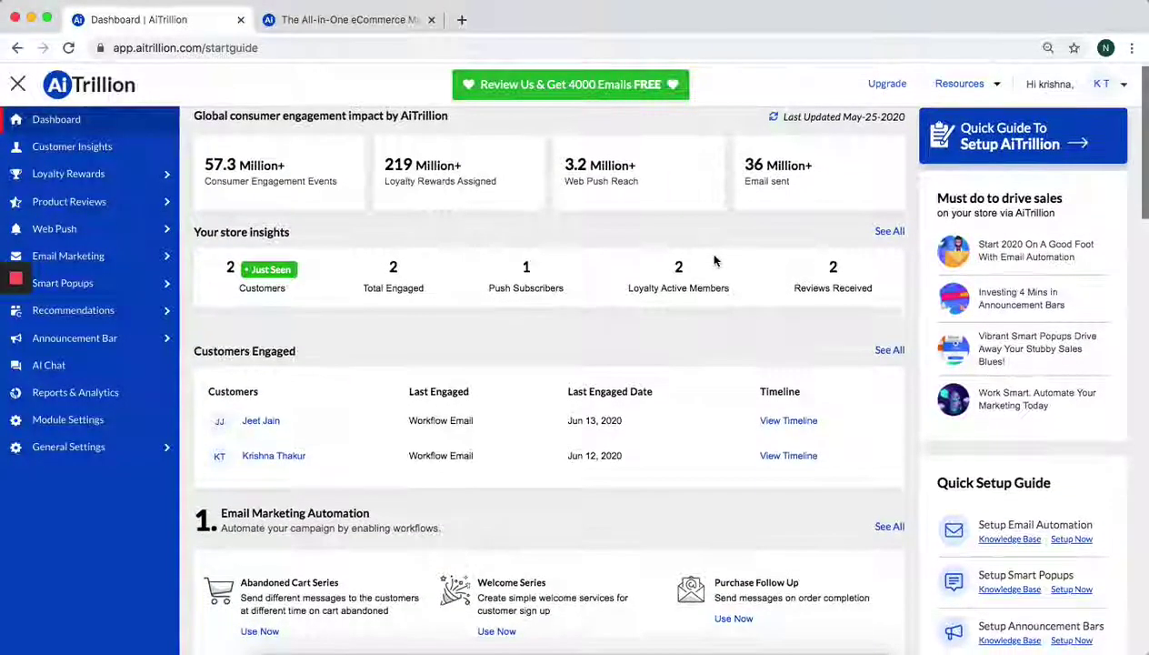
scroll(965, 427, "up", 10)
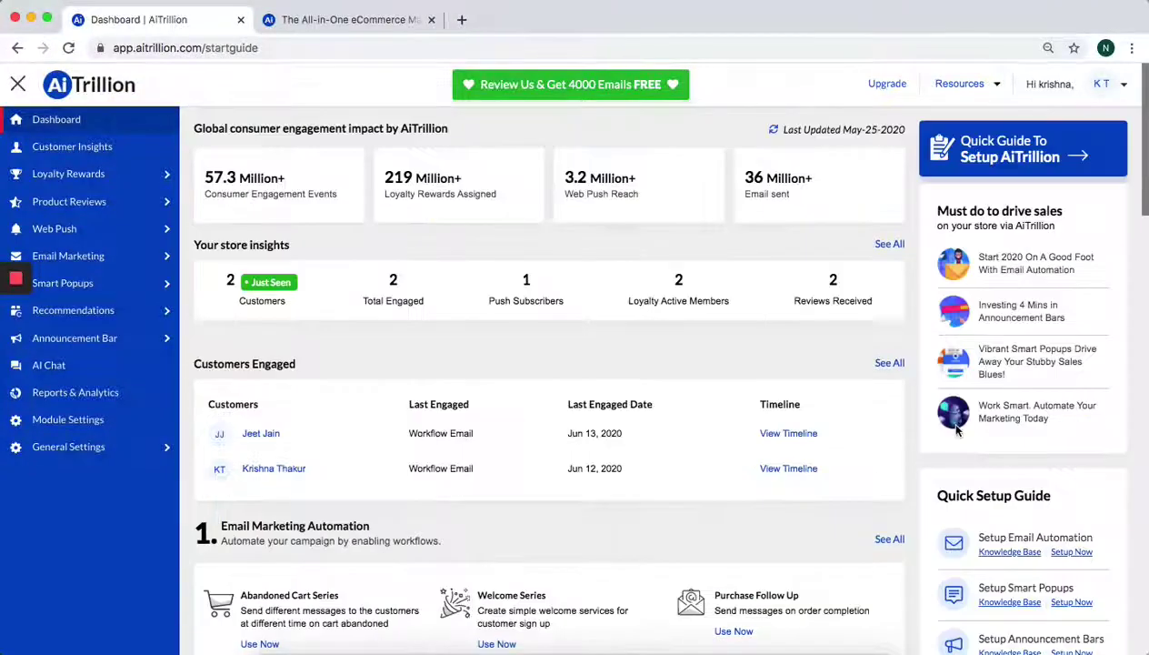
scroll(1005, 419, "down", 4)
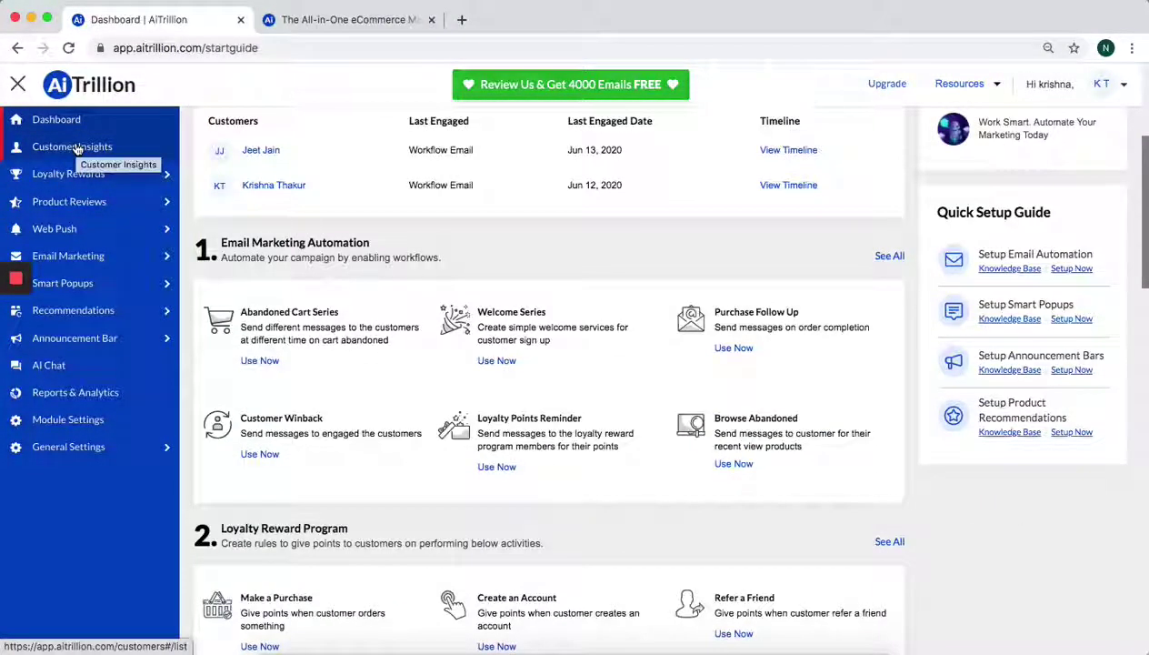
scroll(886, 362, "up", 3)
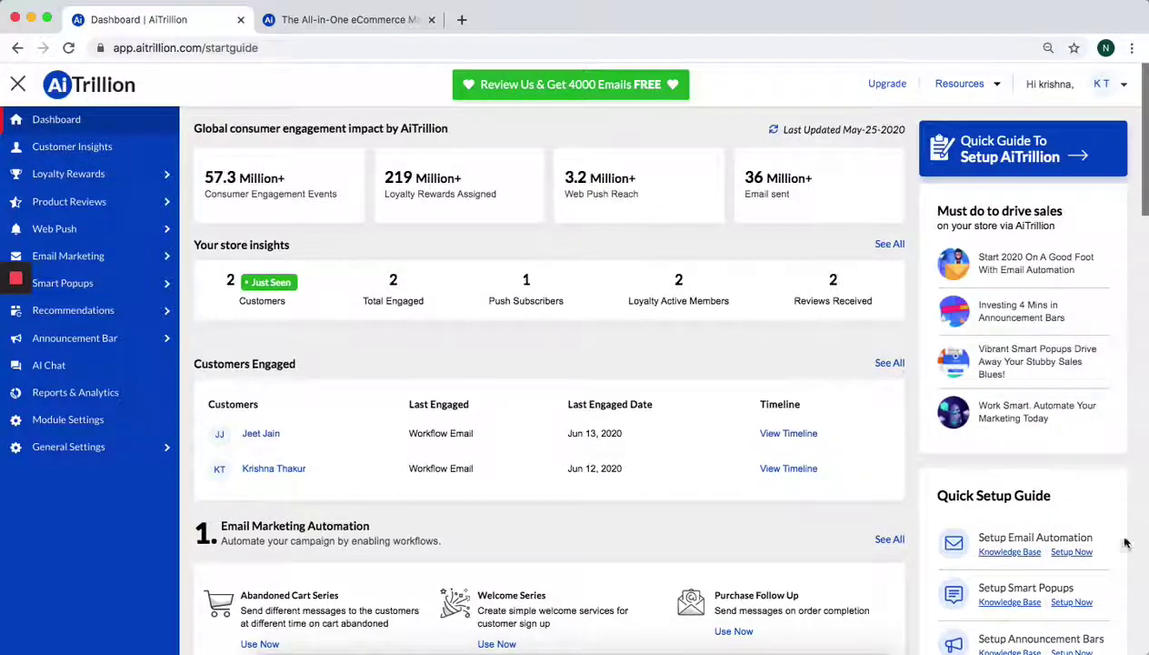
scroll(1117, 590, "down", 3)
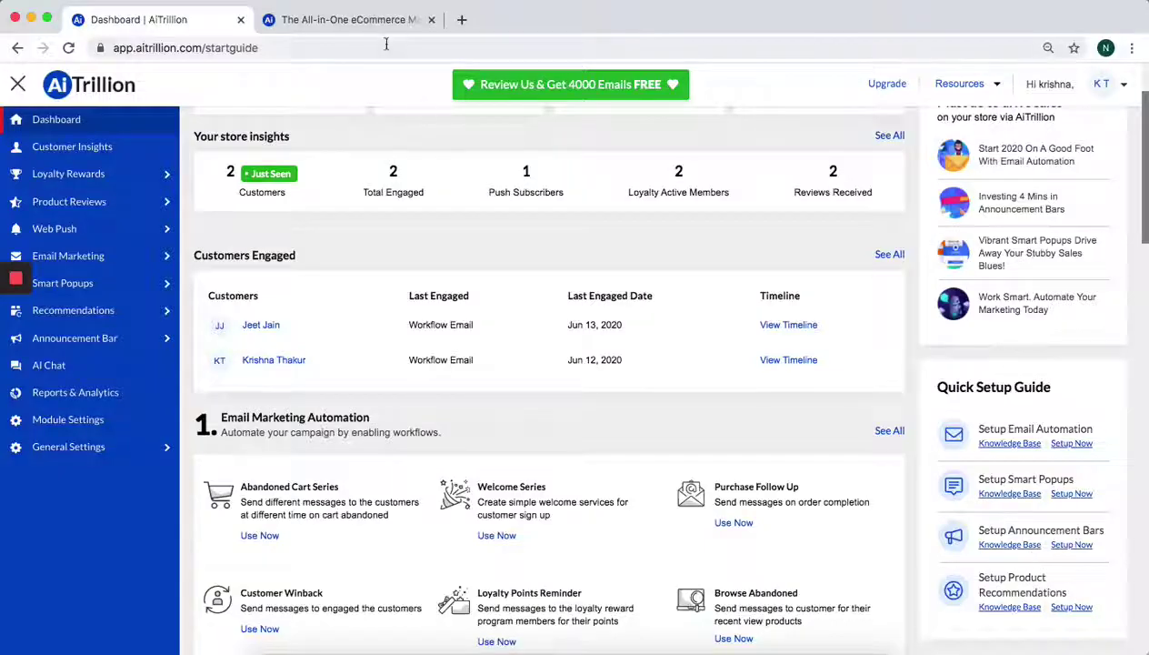
- Collapse the live chat form on the aitrillion.com website tab and return to the AiTrillion dashboard tab
left_click(355, 21)
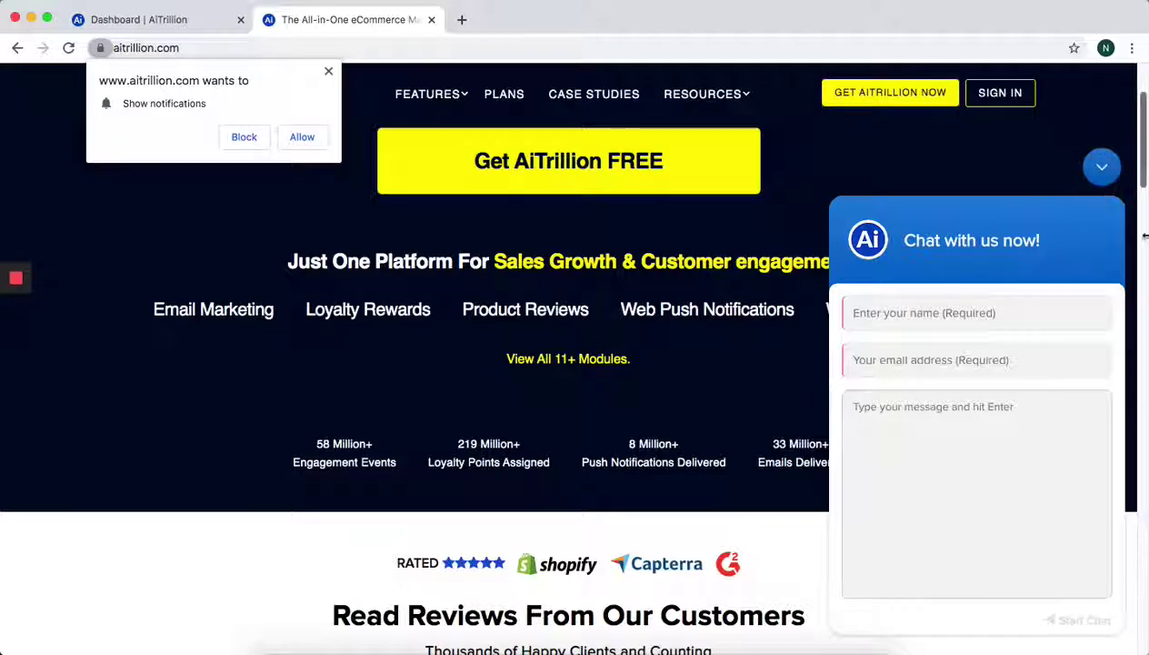
left_click(1102, 168)
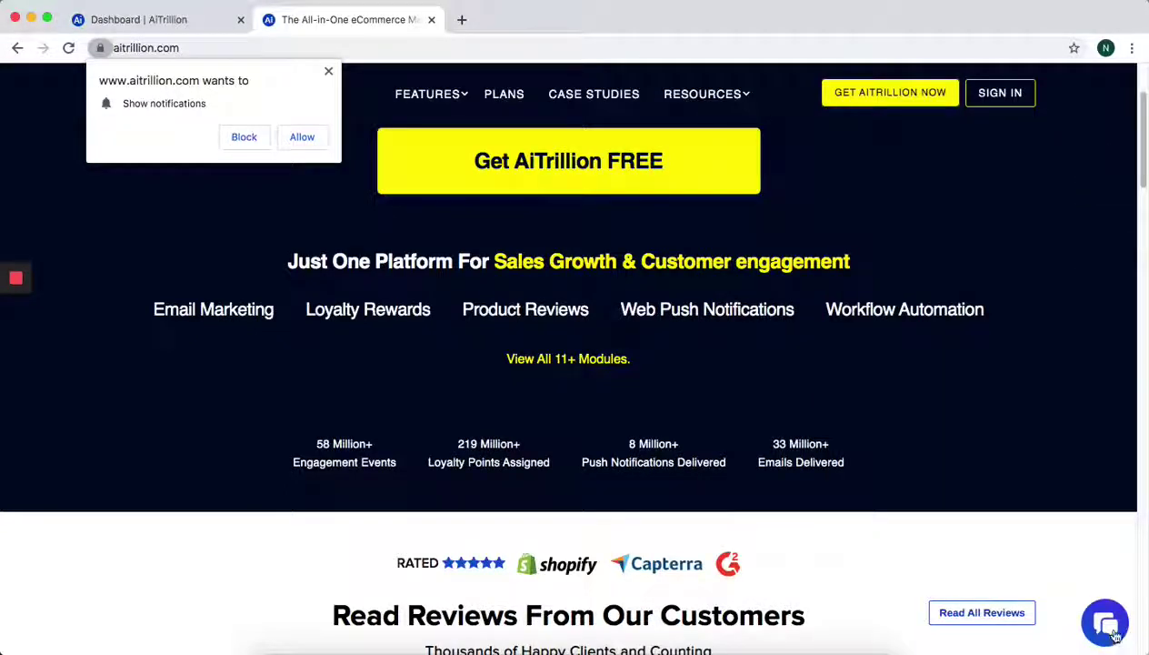
left_click(155, 20)
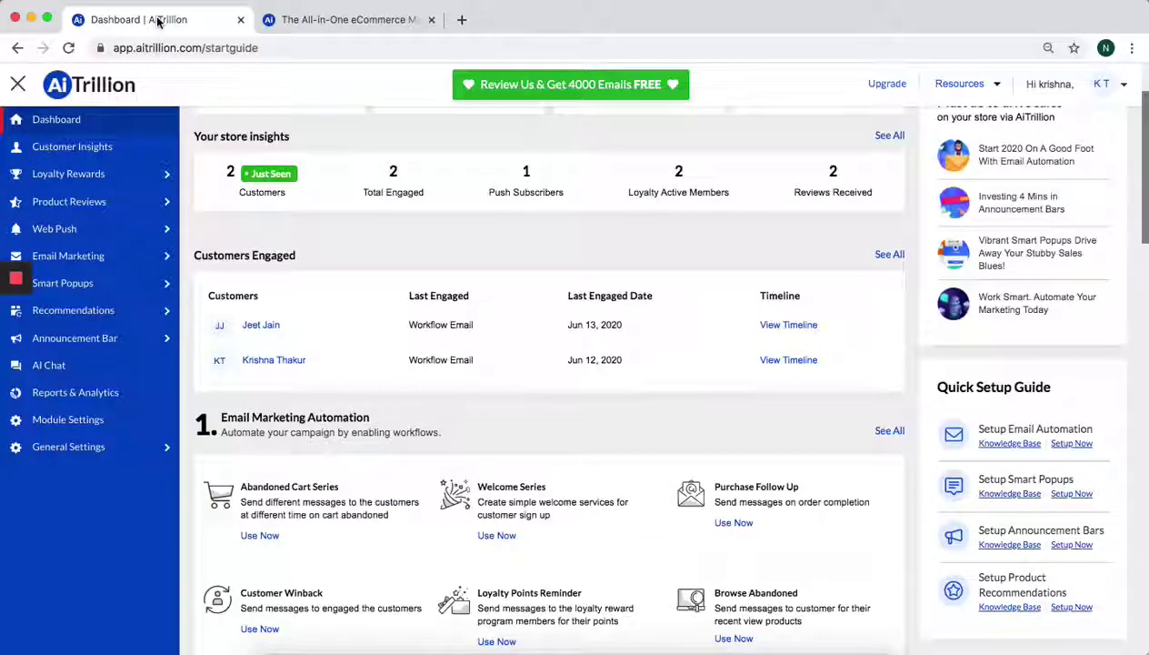